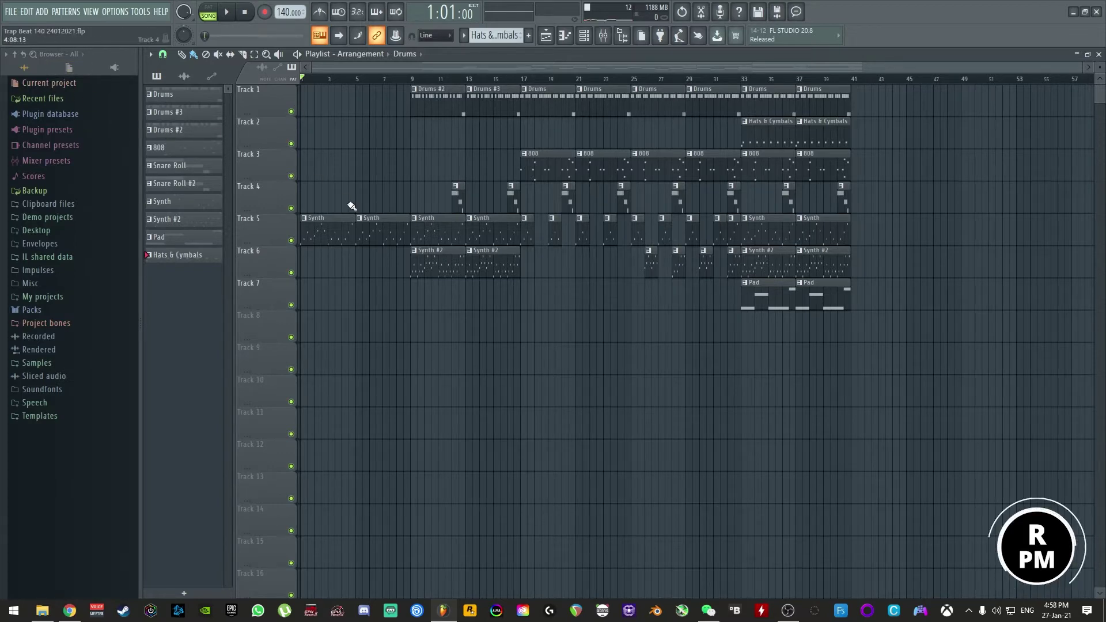
Play the beat from bar 17 and save the project as Trap Beat 140 24012021.flp.
{"action": "left_click", "coordinate": [524, 80]}
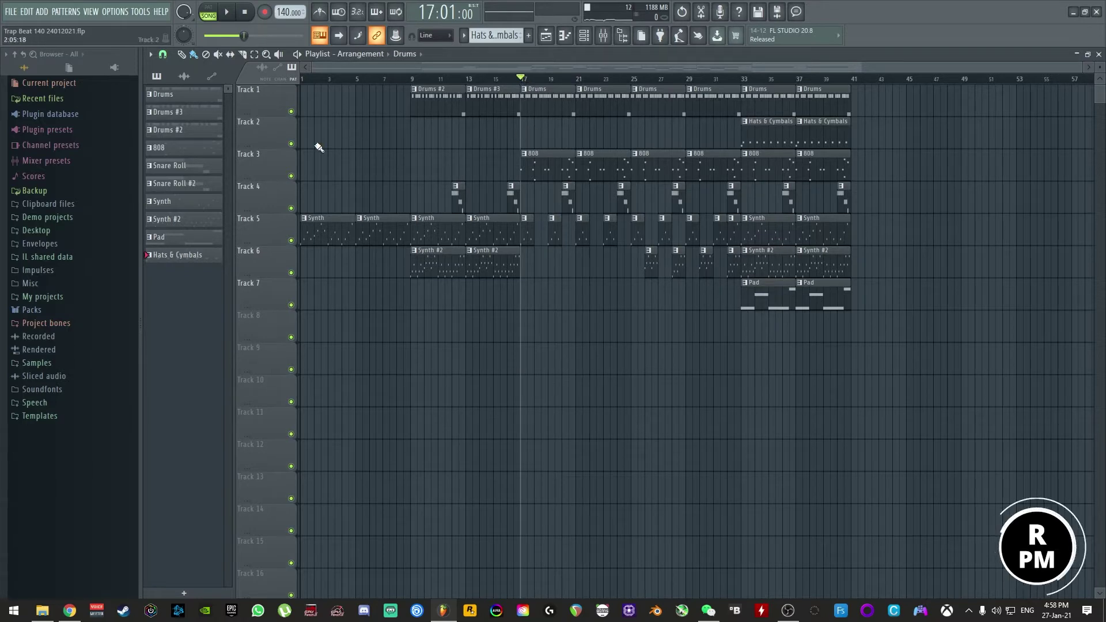
{"action": "key", "text": "space"}
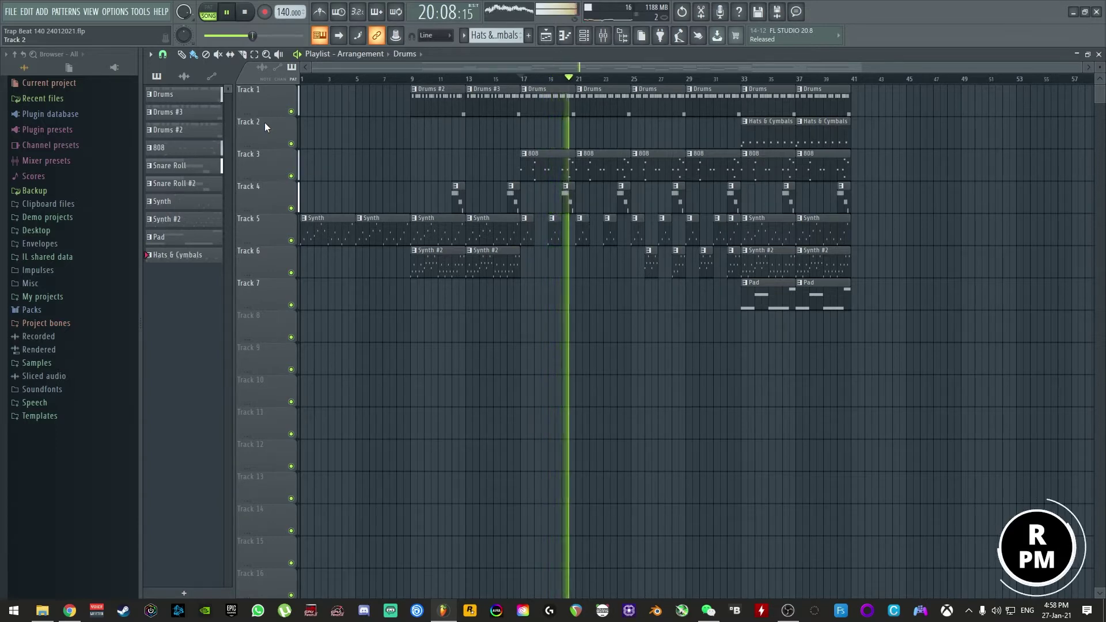
{"action": "key", "text": "ctrl+s"}
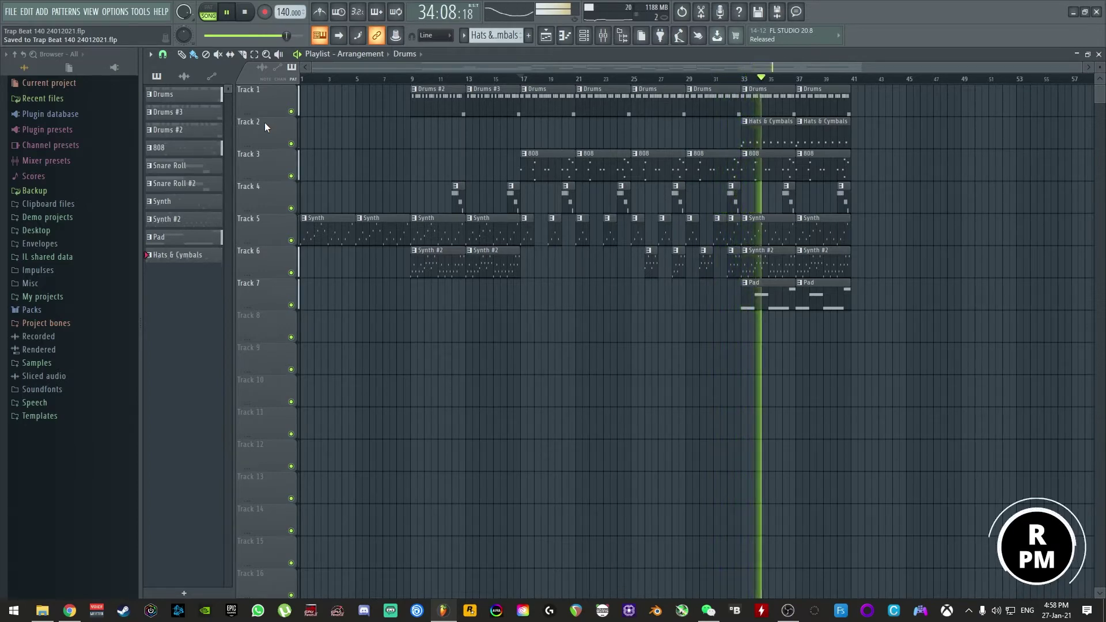
Nudge the Pad insert fader up to 34% (-18.1 dB) in the Mixer.
{"action": "key", "text": "F9"}
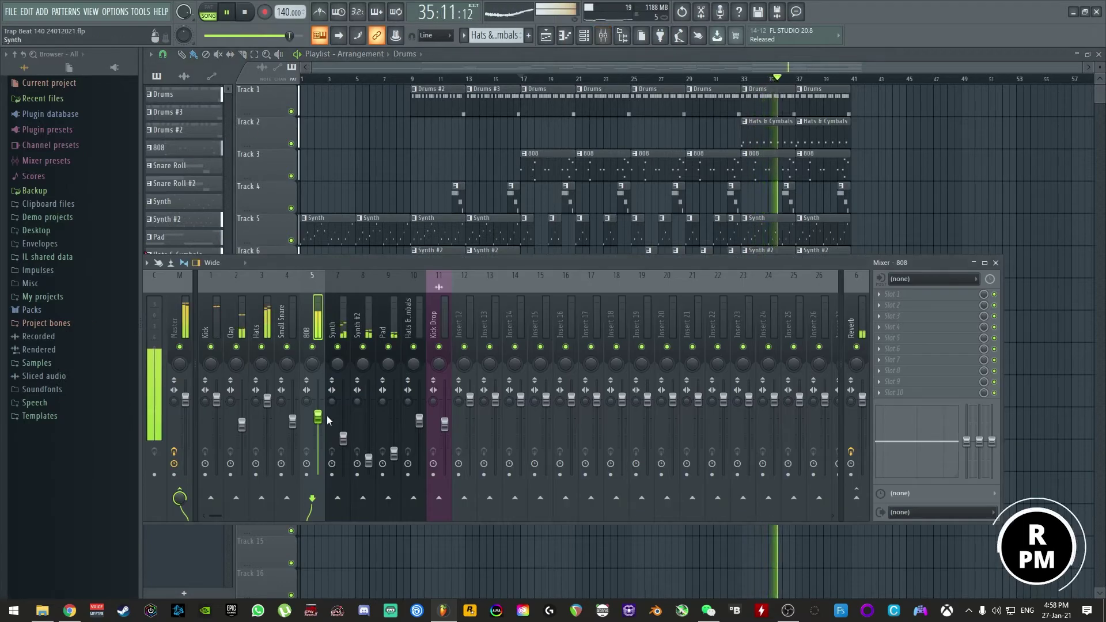
{"action": "left_click_drag", "start_coordinate": [396, 455], "coordinate": [398, 452]}
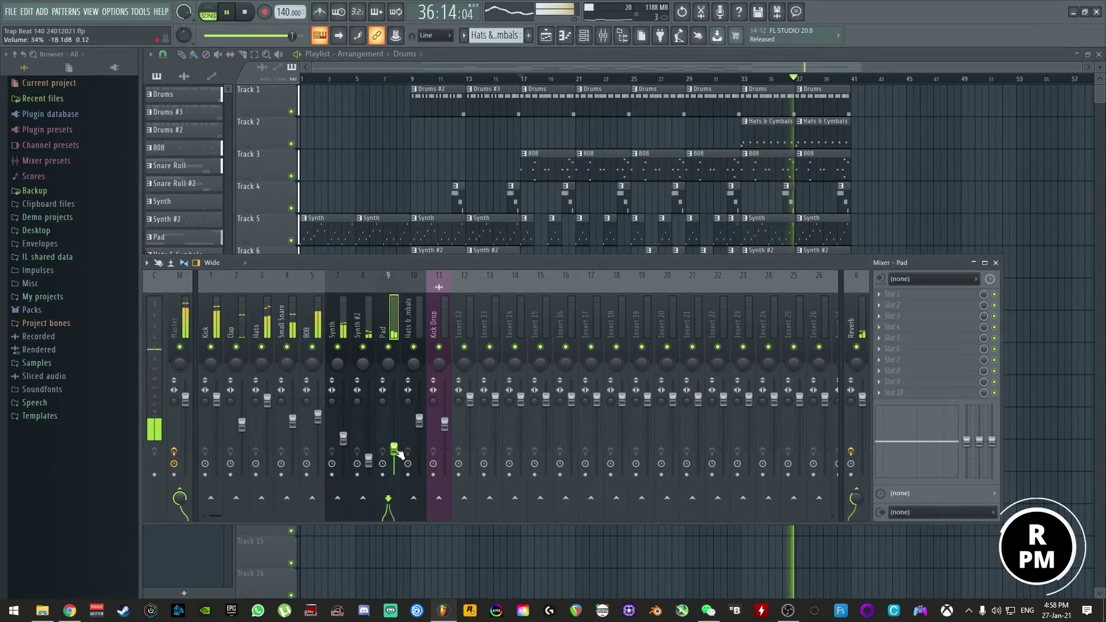
{"action": "key", "text": "F9"}
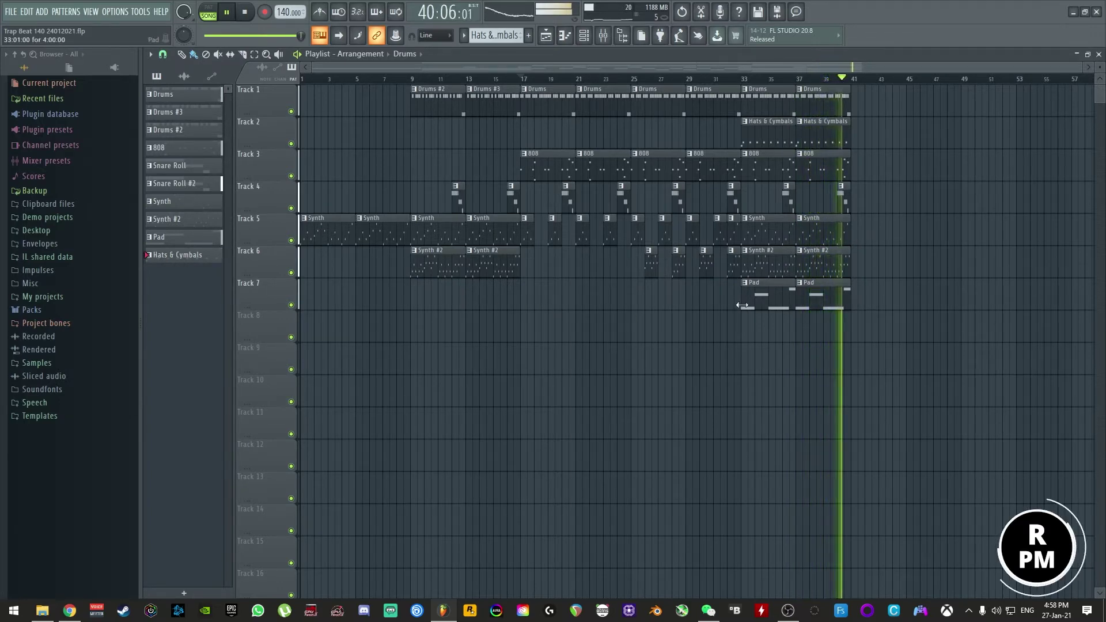
Stop playback and step the song position through bars 1, 17 and 9, ending at bar 33.
{"action": "key", "text": "space"}
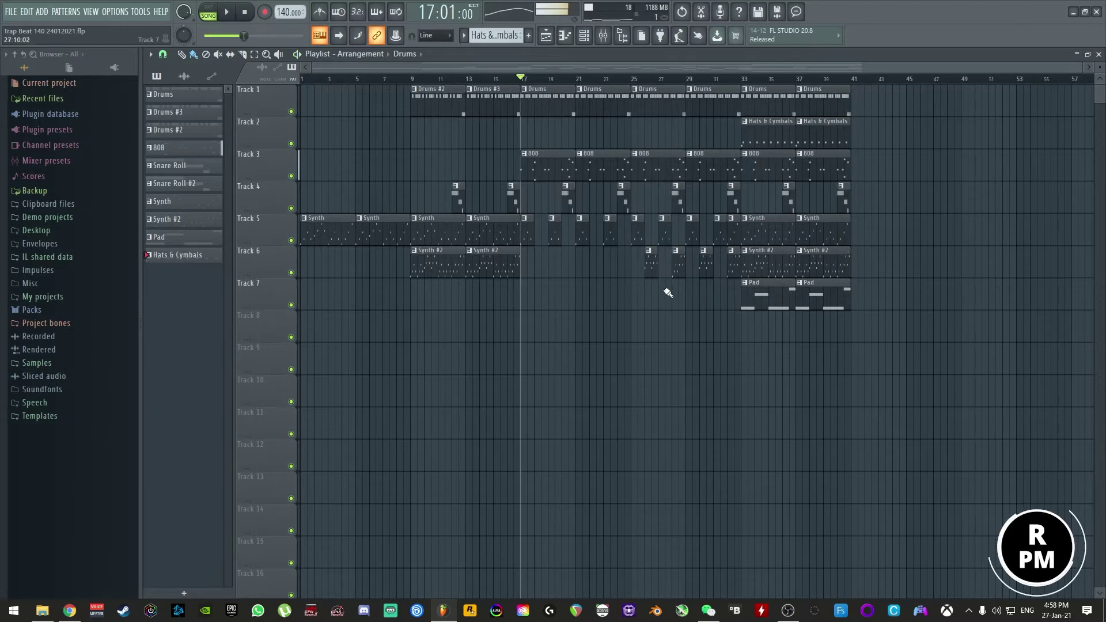
{"action": "left_click", "coordinate": [246, 19]}
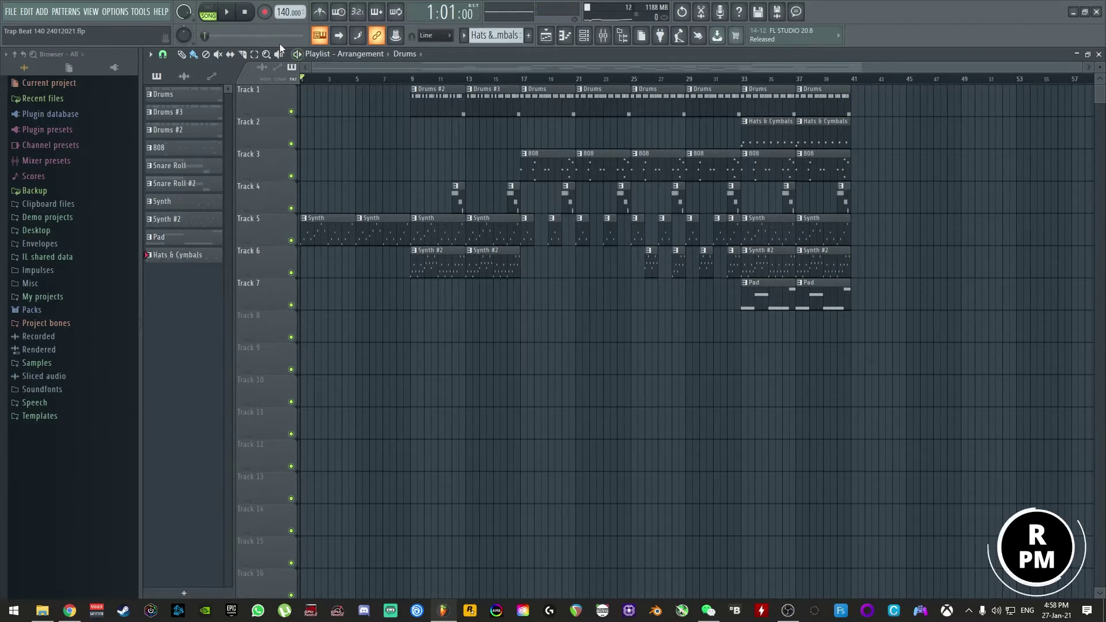
{"action": "left_click", "coordinate": [522, 79]}
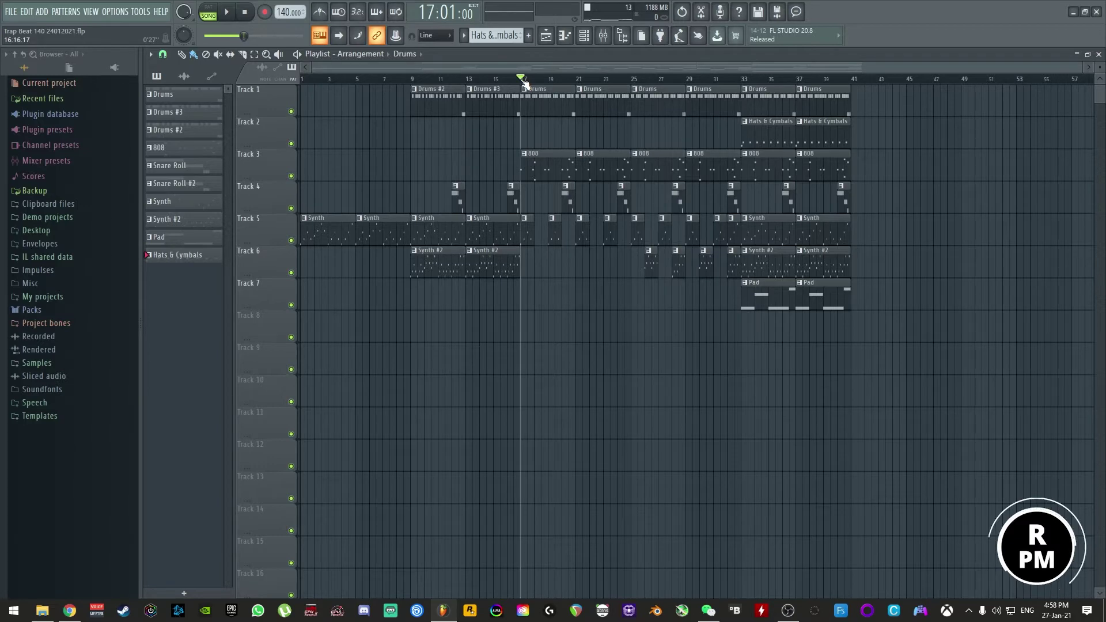
{"action": "left_click", "coordinate": [410, 79]}
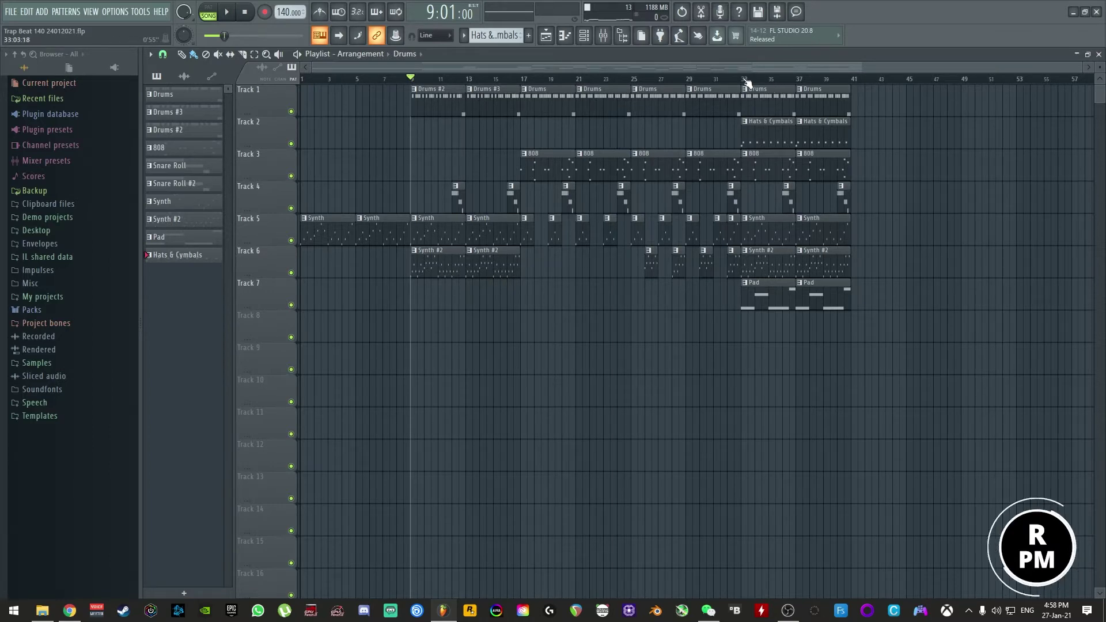
{"action": "left_click", "coordinate": [743, 79]}
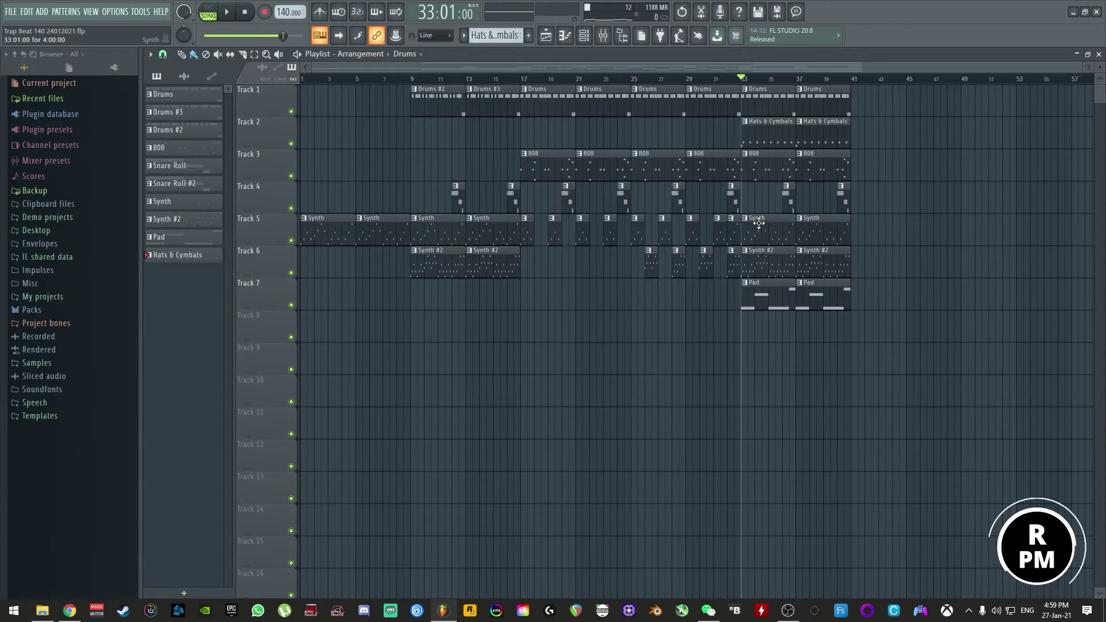
Audition the arrangement from bar 33, then stop and return to bar 1.
{"action": "key", "text": "space"}
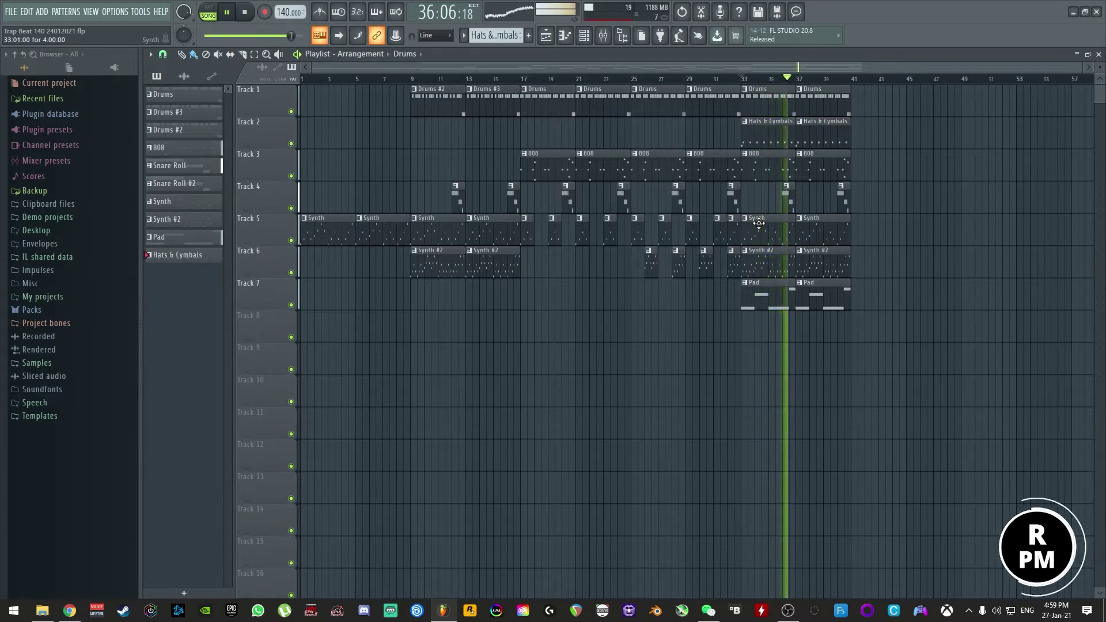
{"action": "key", "text": "space"}
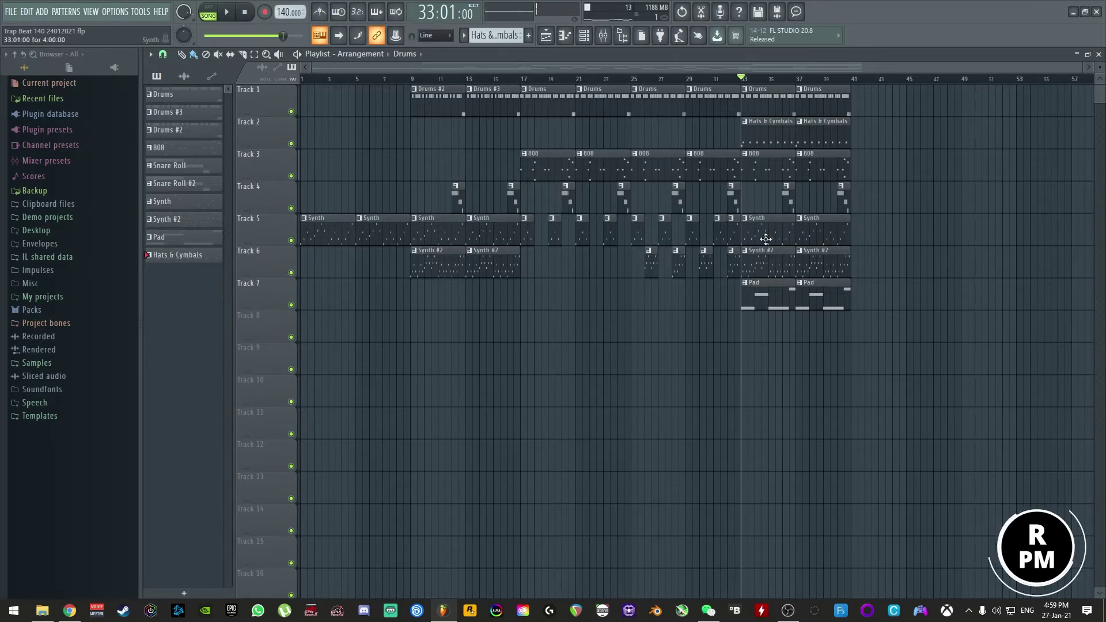
{"action": "left_click", "coordinate": [246, 12]}
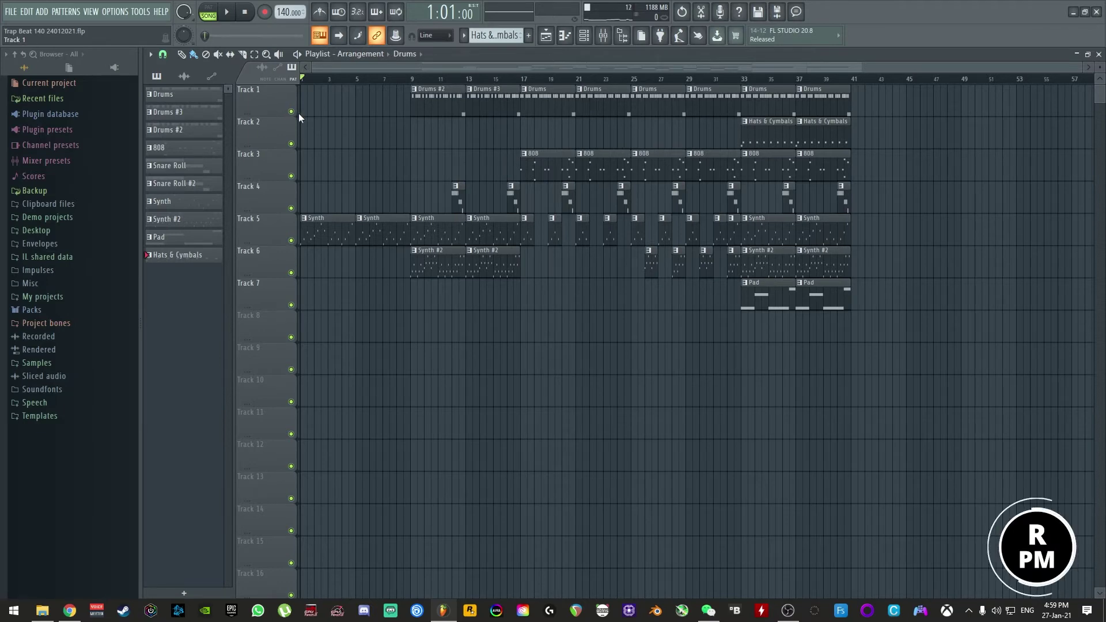
At bar 17, delete the bar 19 Synth clip and stretch the bar 17 Synth clip toward bar 21.
{"action": "left_click", "coordinate": [525, 81]}
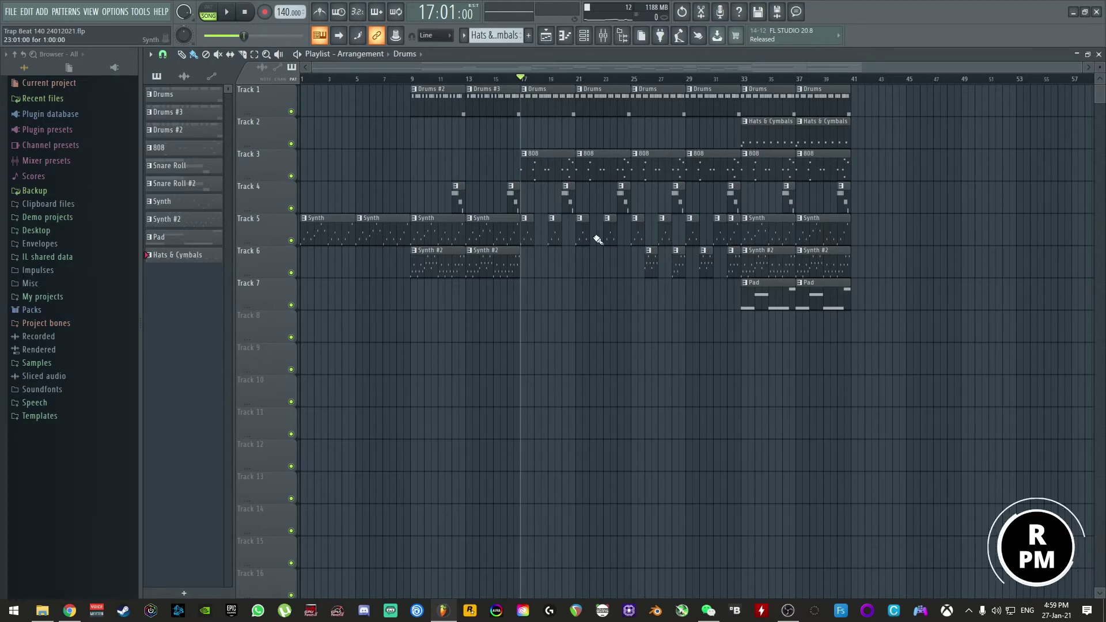
{"action": "right_click", "coordinate": [552, 233]}
{"action": "left_click_drag", "start_coordinate": [543, 237], "coordinate": [573, 240]}
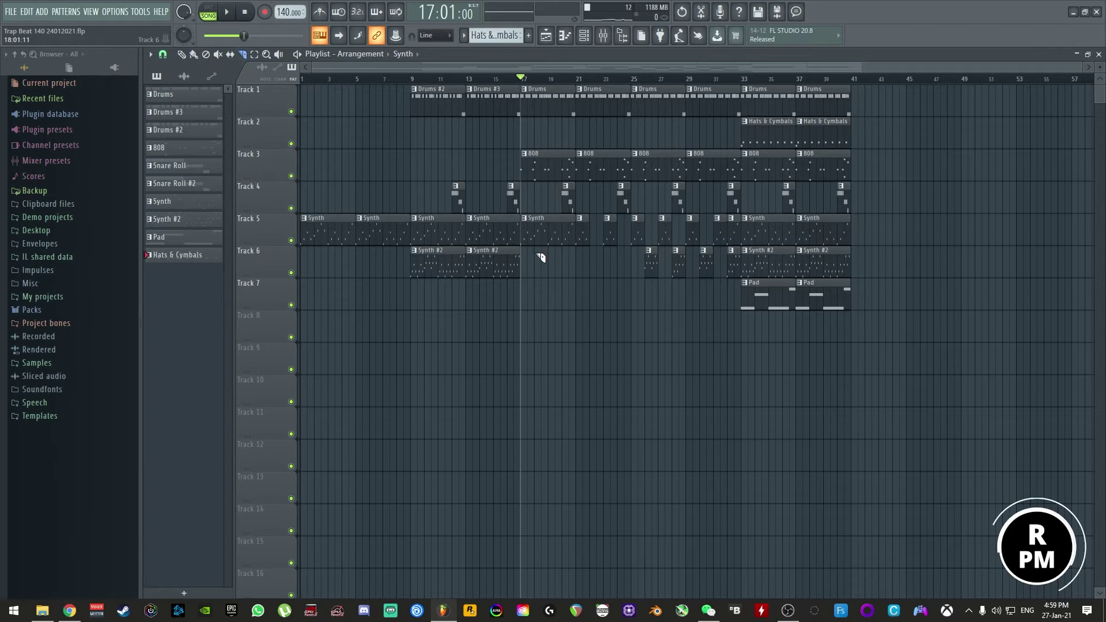
{"action": "left_click", "coordinate": [551, 228]}
{"action": "key", "text": "ctrl+z"}
With the Paint tool, delete short Synth clips on Track 5 to leave gaps.
{"action": "left_click", "coordinate": [194, 54]}
{"action": "right_click", "coordinate": [537, 231]}
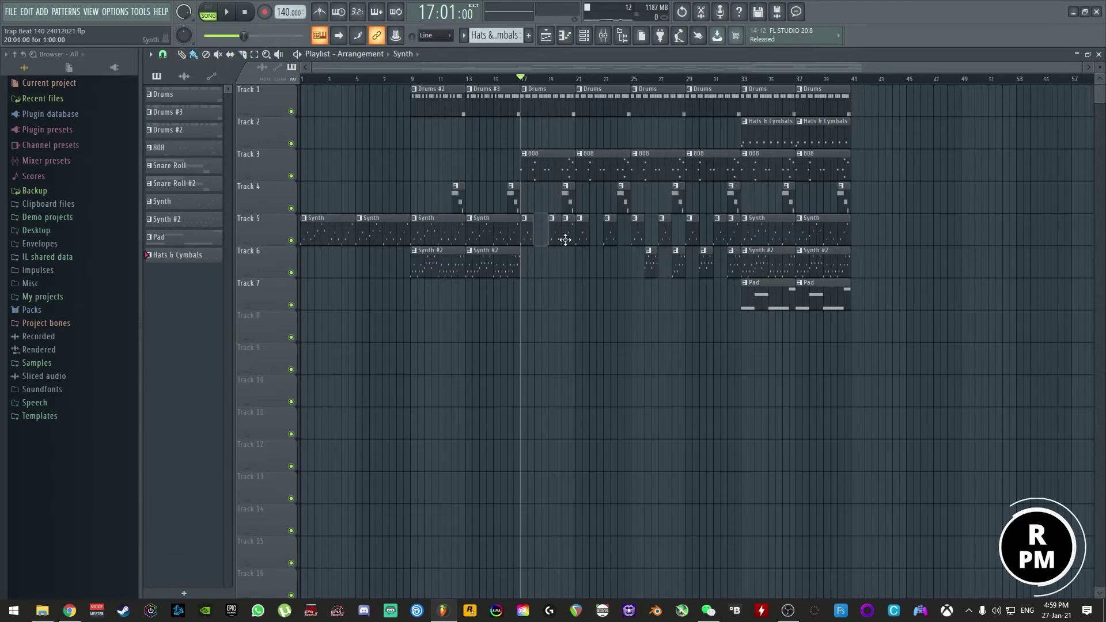
{"action": "right_click", "coordinate": [567, 231]}
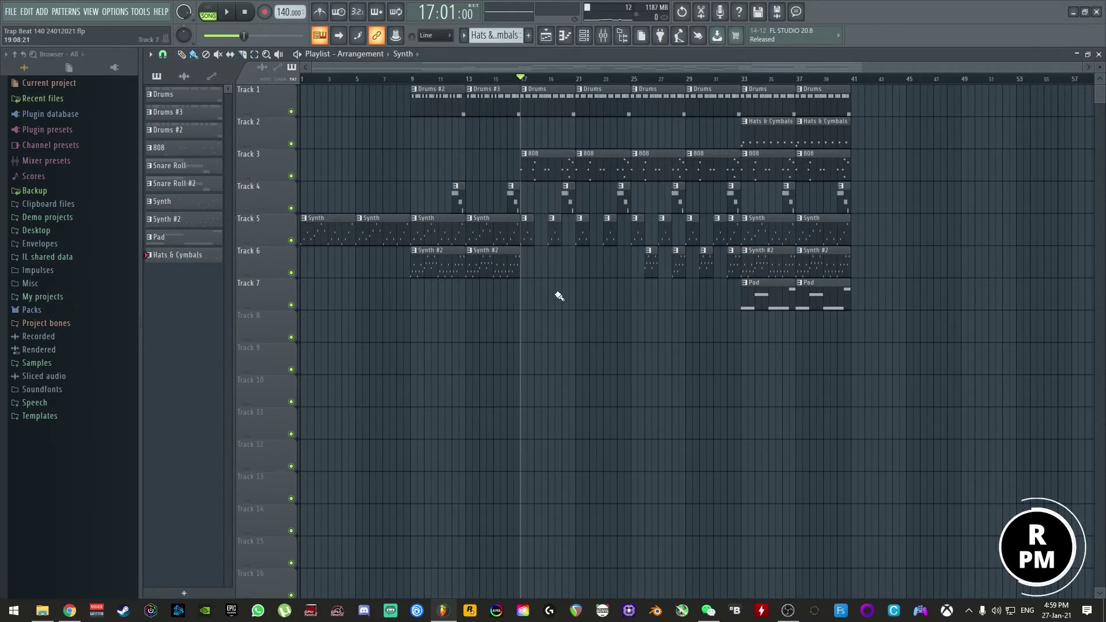
{"action": "right_click", "coordinate": [558, 282]}
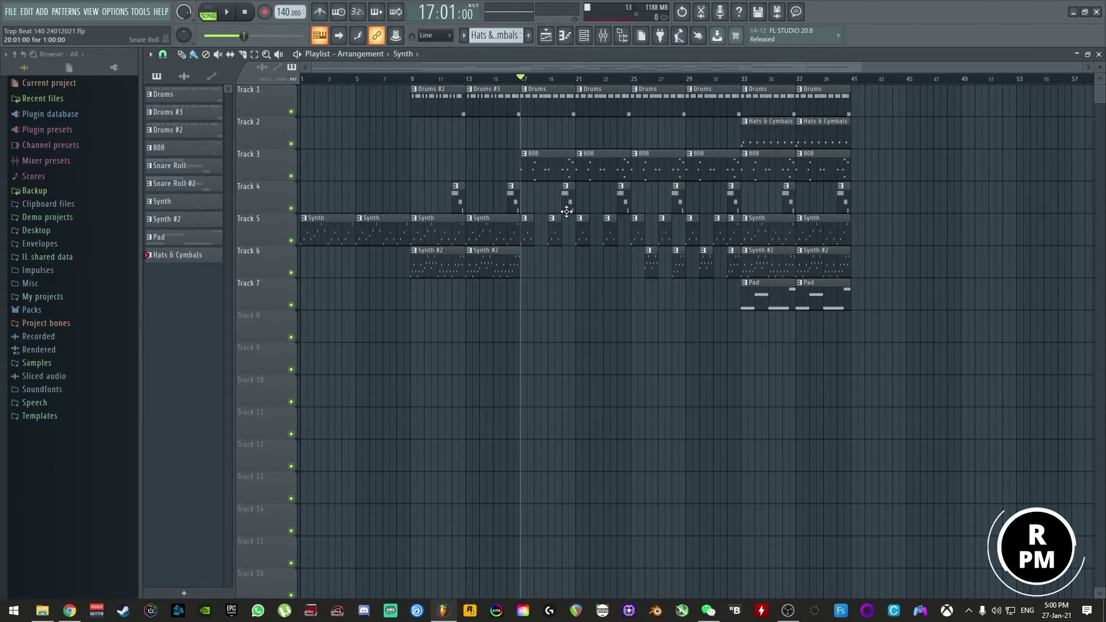
Lengthen the bar 17 Synth clip to about bar 20, audition it, then trim it shorter.
{"action": "key", "text": "space"}
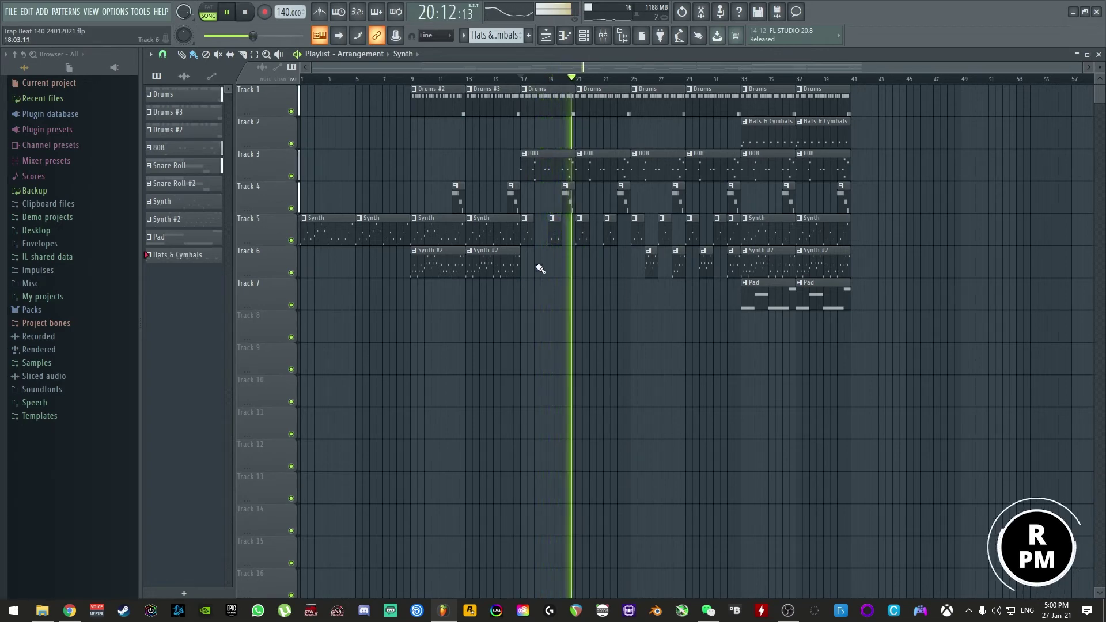
{"action": "key", "text": "space"}
{"action": "left_click_drag", "start_coordinate": [534, 239], "coordinate": [565, 243]}
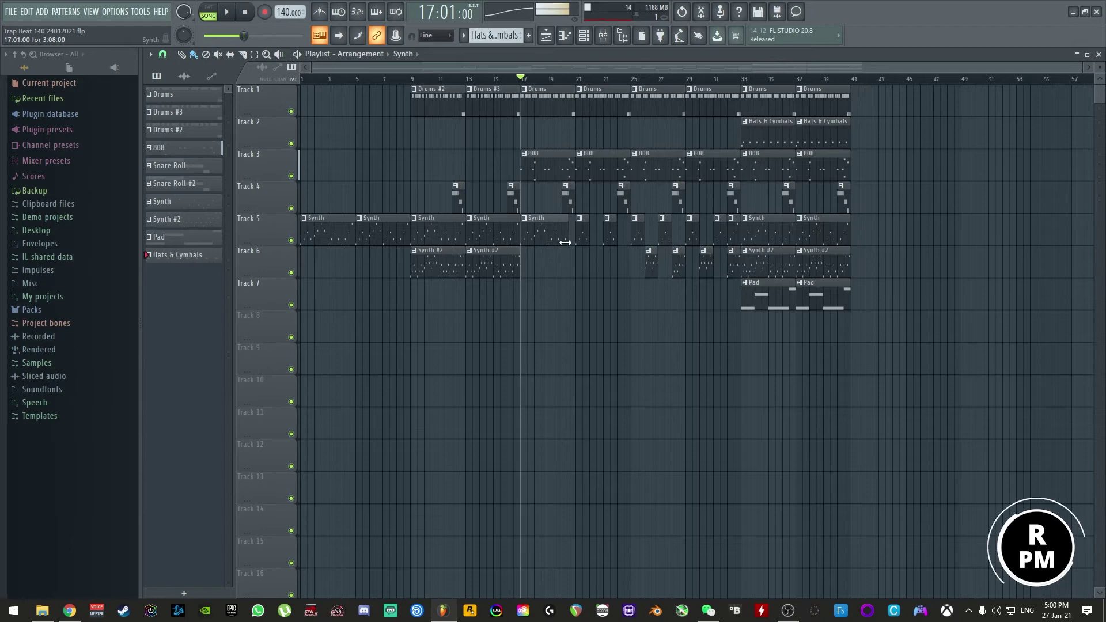
{"action": "key", "text": "space"}
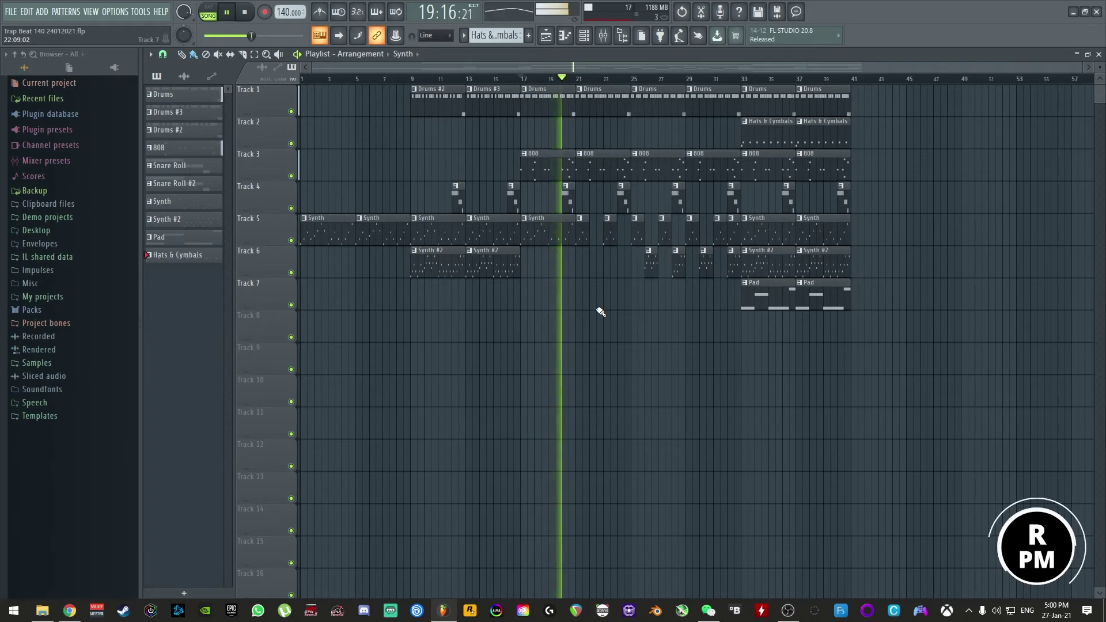
{"action": "key", "text": "space"}
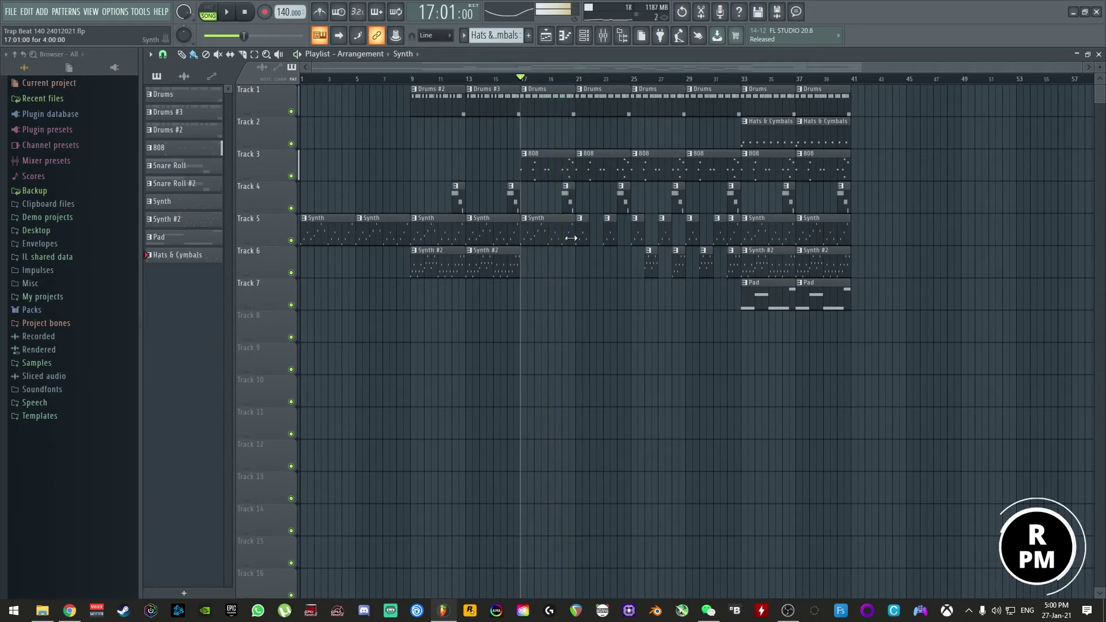
{"action": "left_click_drag", "start_coordinate": [576, 236], "coordinate": [535, 240]}
Place a short Synth clip at bar 19 and move the song position to bar 25.
{"action": "left_click", "coordinate": [525, 228]}
{"action": "left_click", "coordinate": [550, 238]}
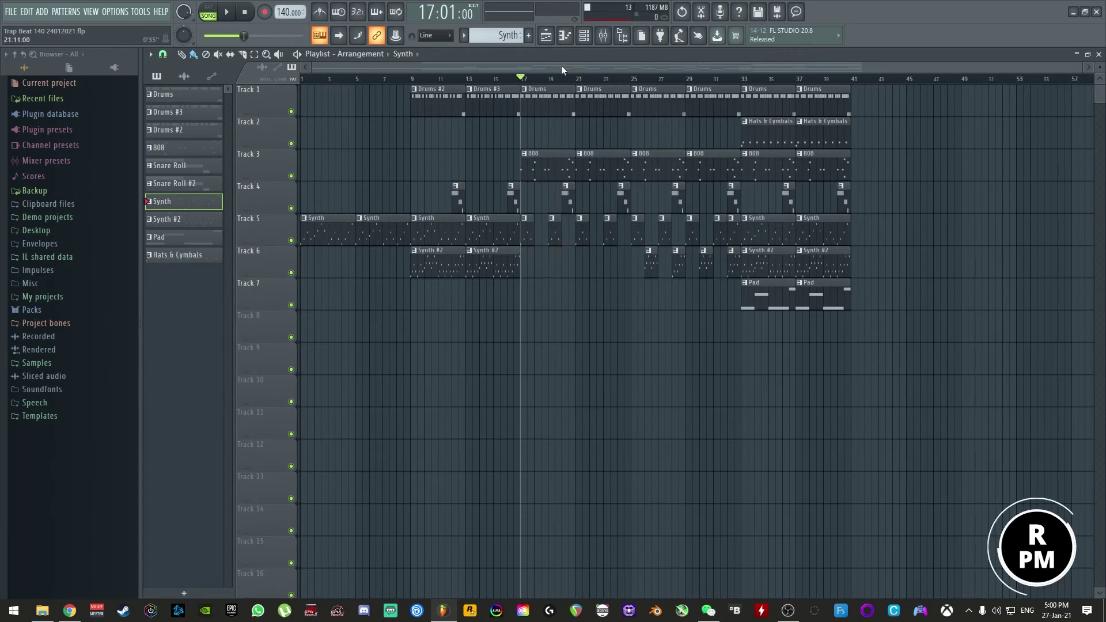
{"action": "left_click", "coordinate": [634, 80]}
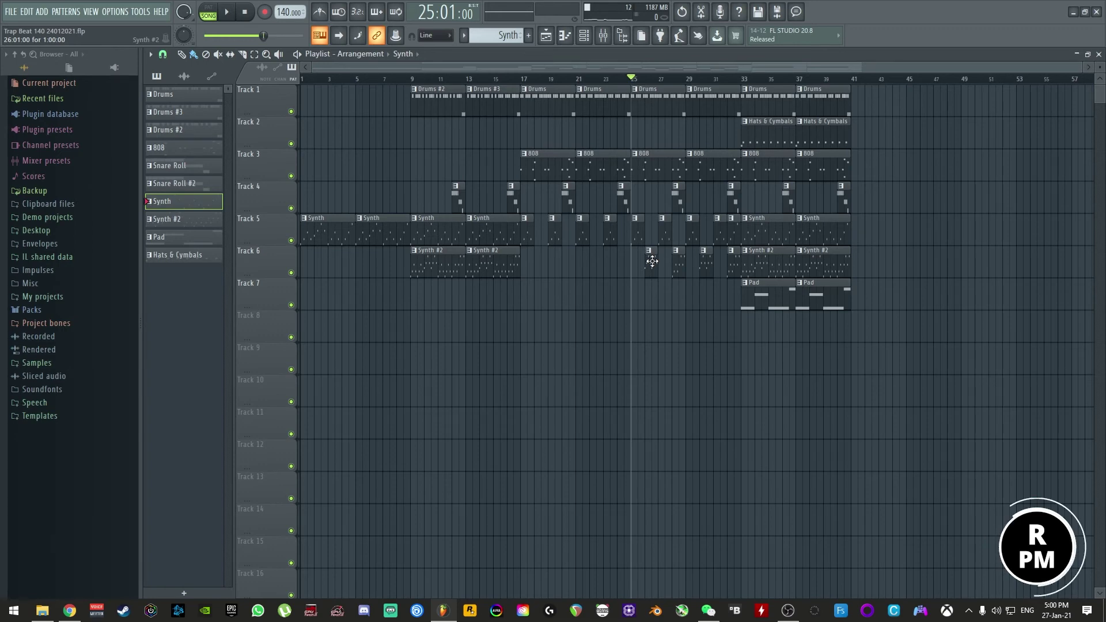
Extend the Synth #2 clip to bar 25, slice it, and delete the pieces at bars 25 and 27.
{"action": "left_click_drag", "start_coordinate": [646, 265], "coordinate": [682, 273]}
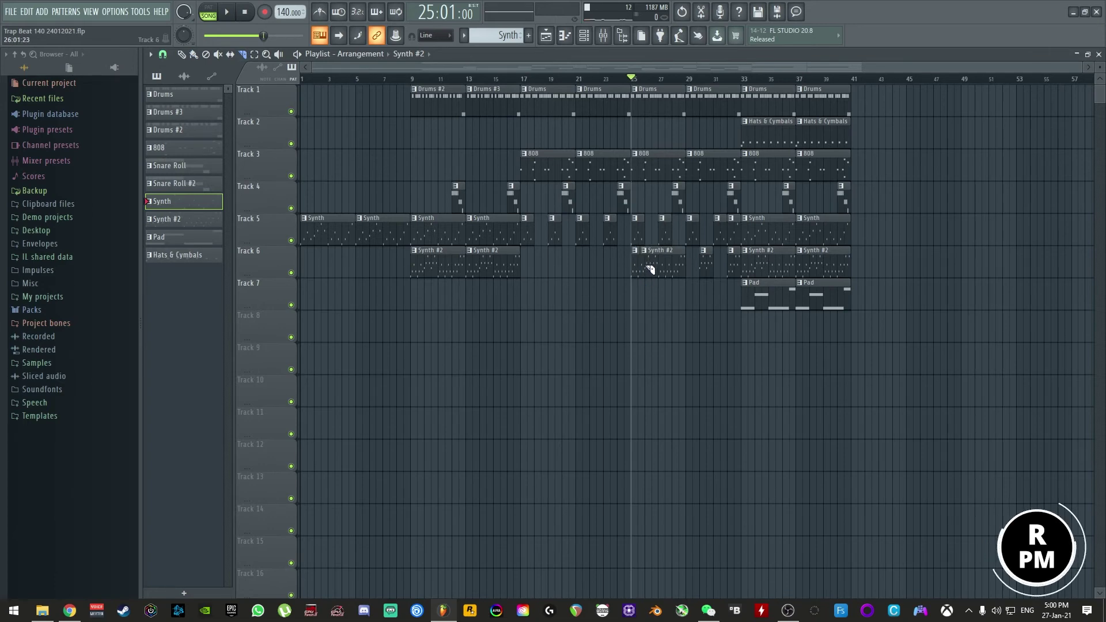
{"action": "key", "text": "ctrl+z"}
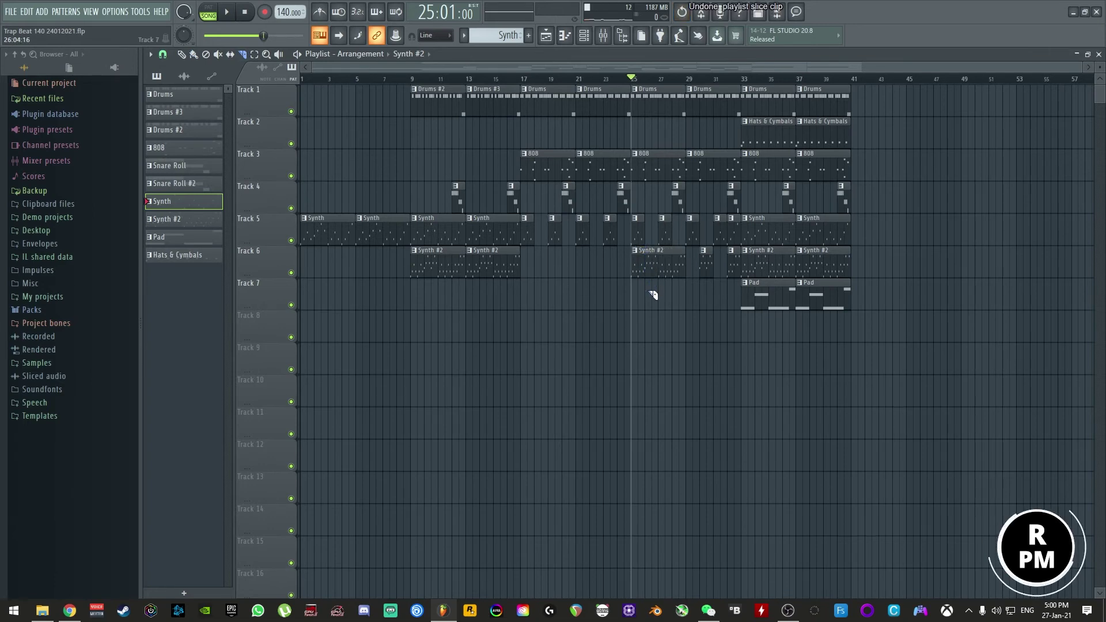
{"action": "left_click_drag", "start_coordinate": [648, 255], "coordinate": [659, 292]}
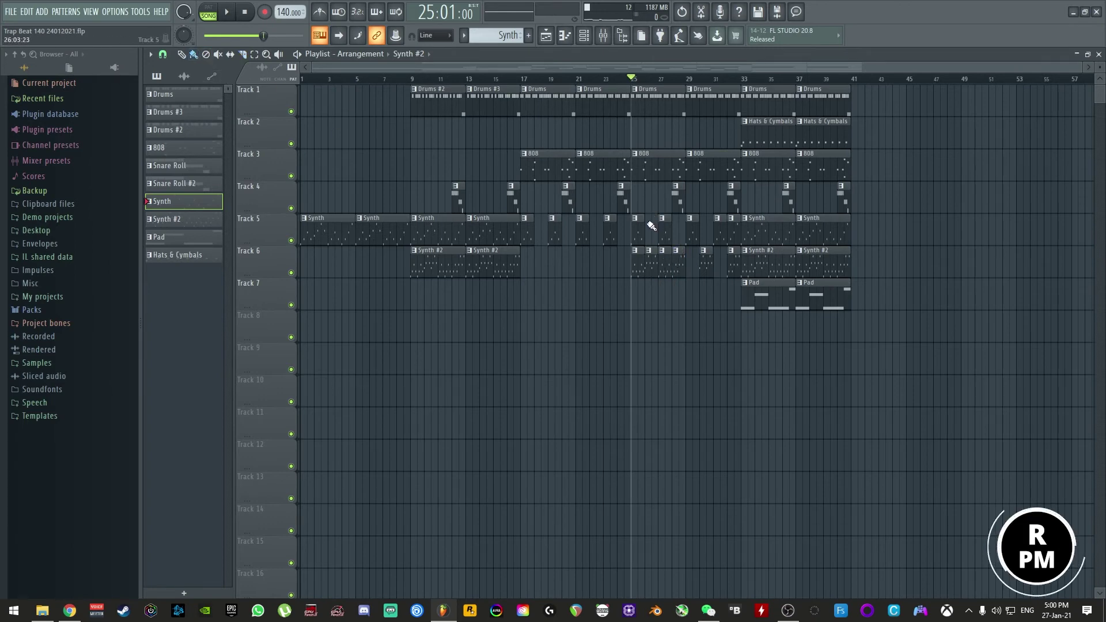
{"action": "right_click", "coordinate": [638, 264]}
{"action": "right_click", "coordinate": [663, 264]}
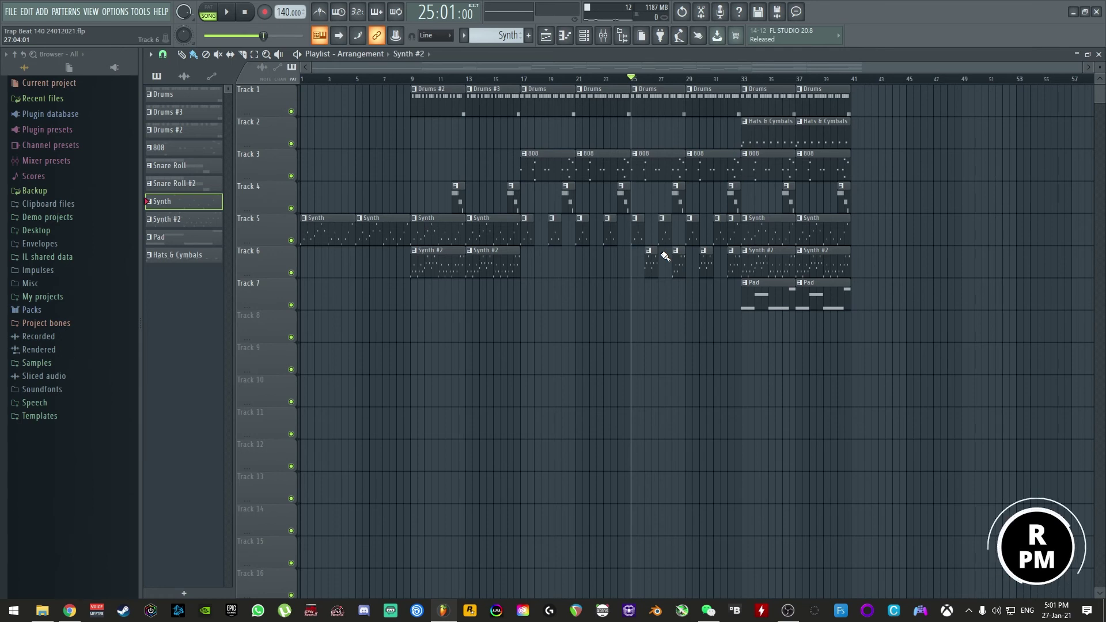
{"action": "left_click", "coordinate": [227, 14]}
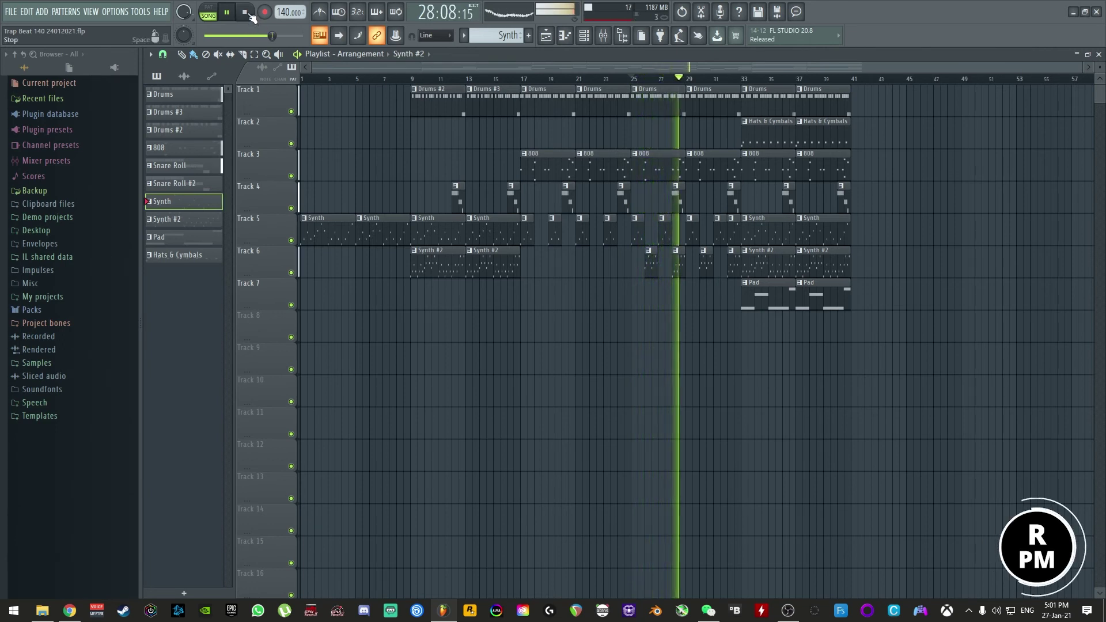
{"action": "left_click", "coordinate": [247, 12]}
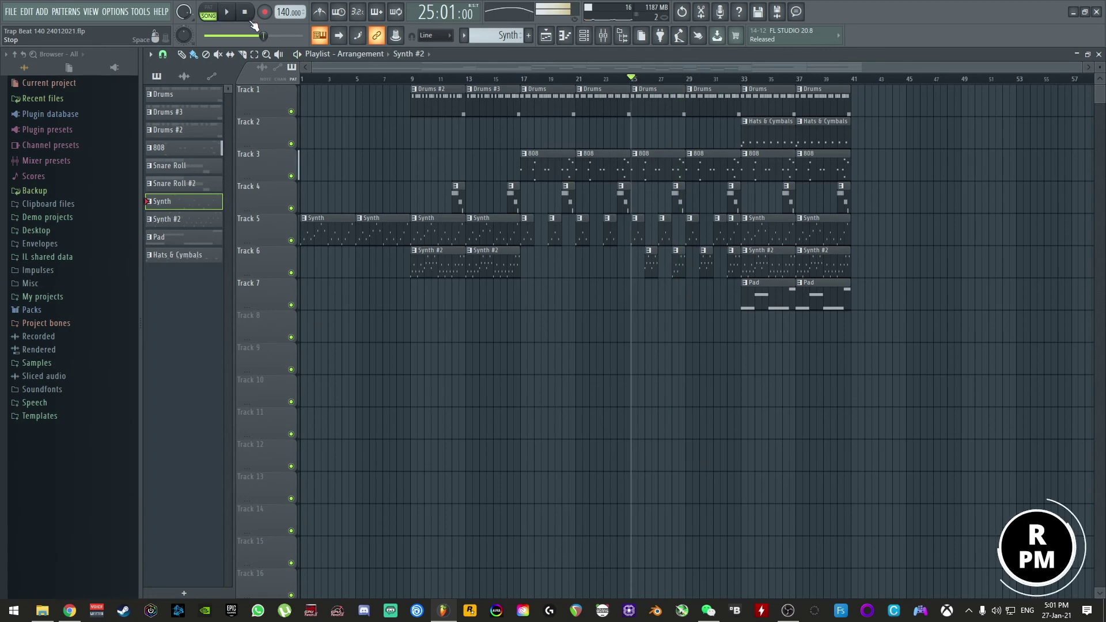